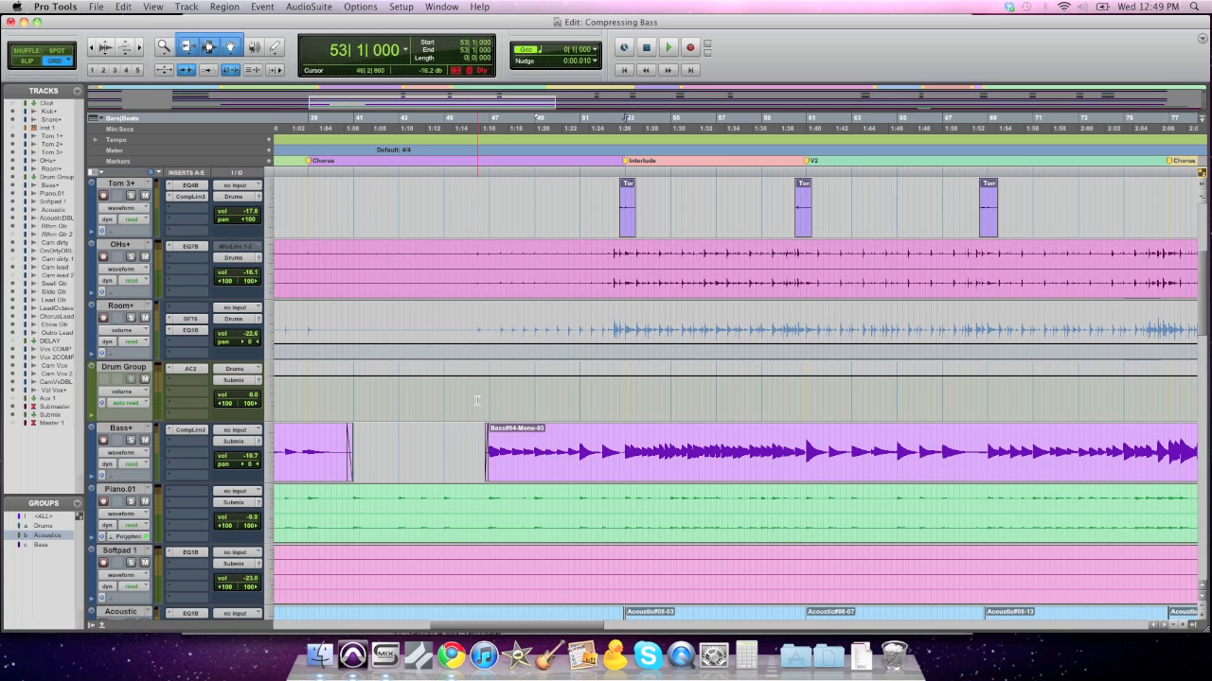
- Play the song from bar 52 and solo the Bass+ track during playback to listen to the bass
left_click(611, 382)
key("space")
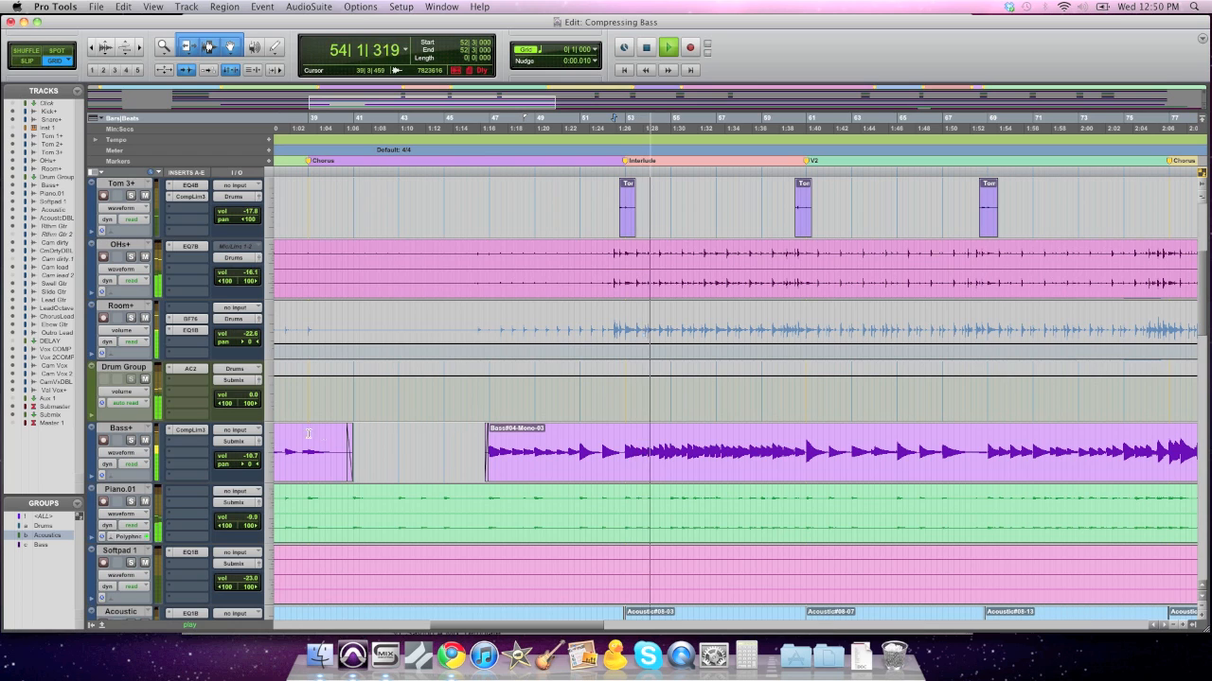
left_click(134, 442)
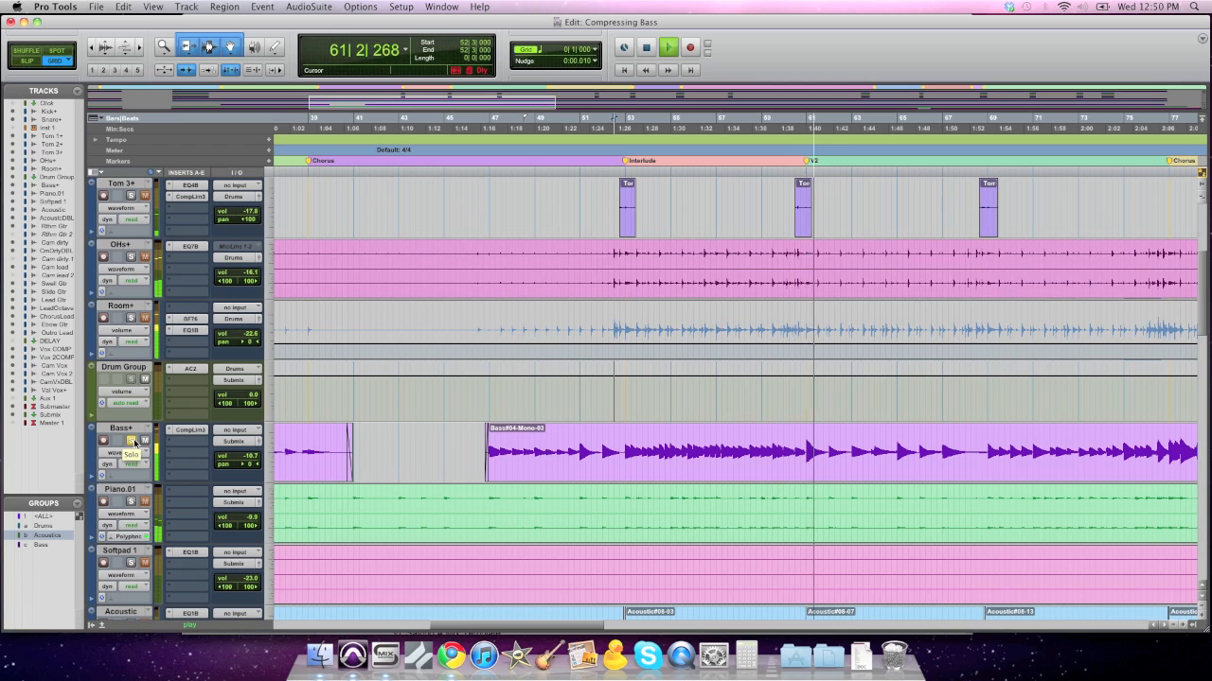
key("space")
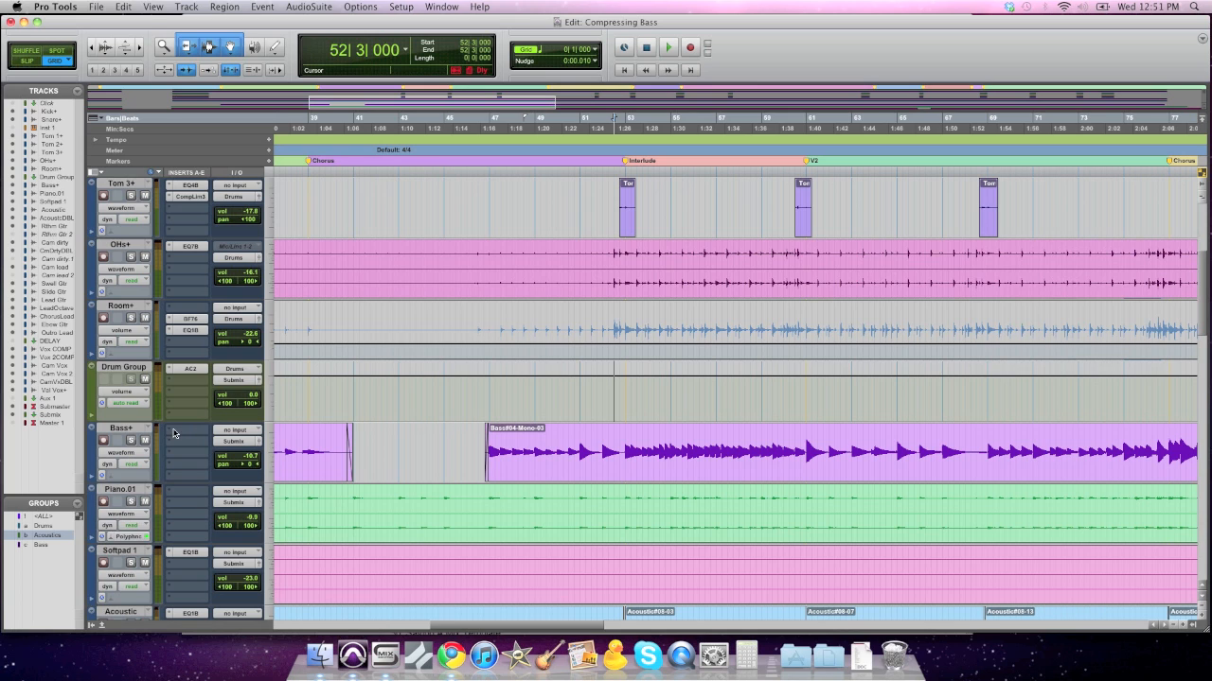
- Insert the mono Compressor/Limiter Dyn 3 plug-in in the first insert slot of the Bass+ track
left_click(184, 433)
mouse_move(240, 452)
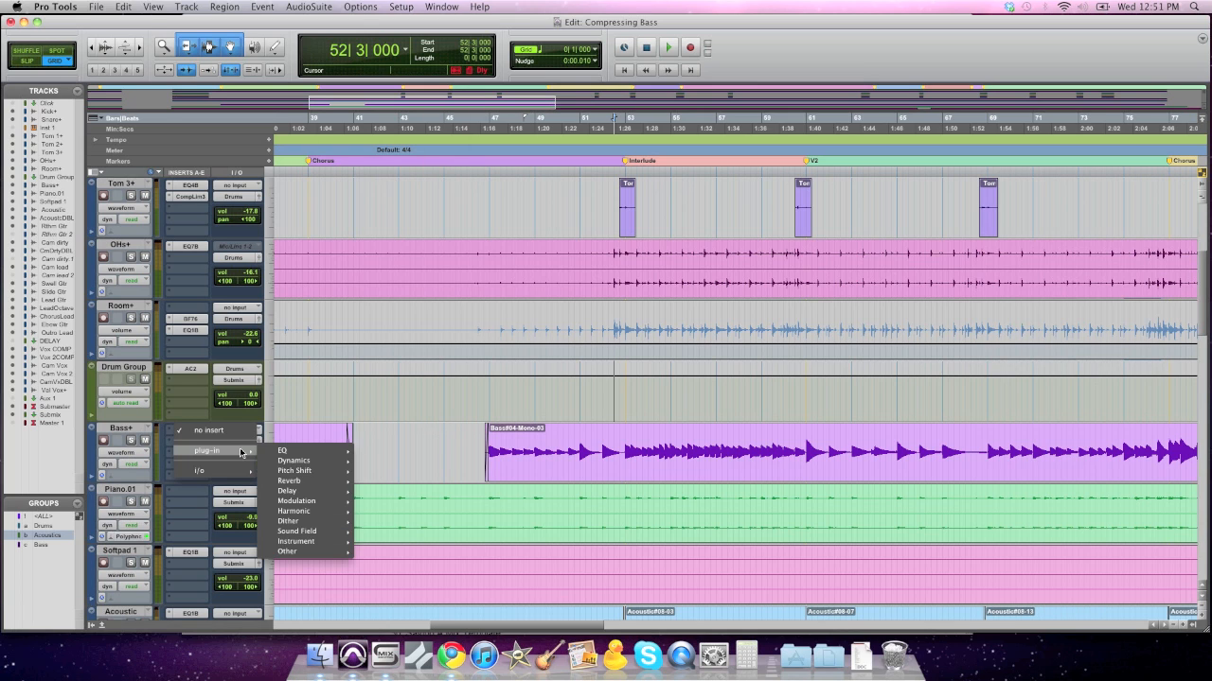
mouse_move(298, 461)
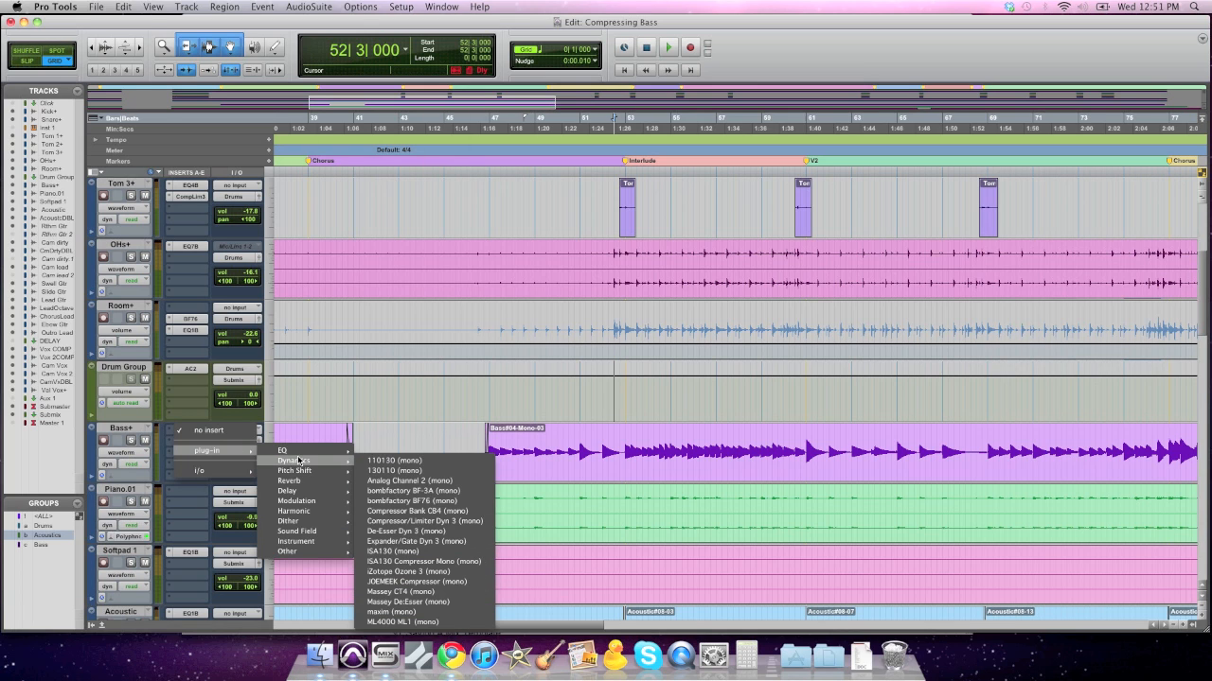
left_click(470, 521)
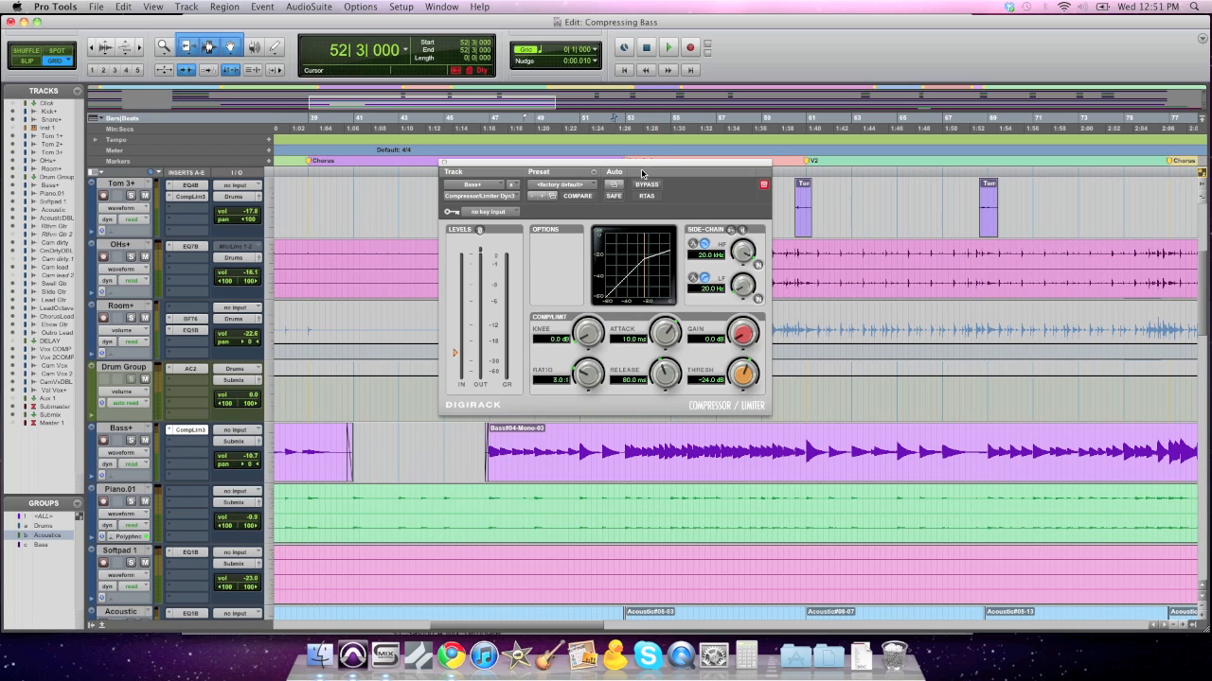
left_click_drag(643, 167, 622, 167)
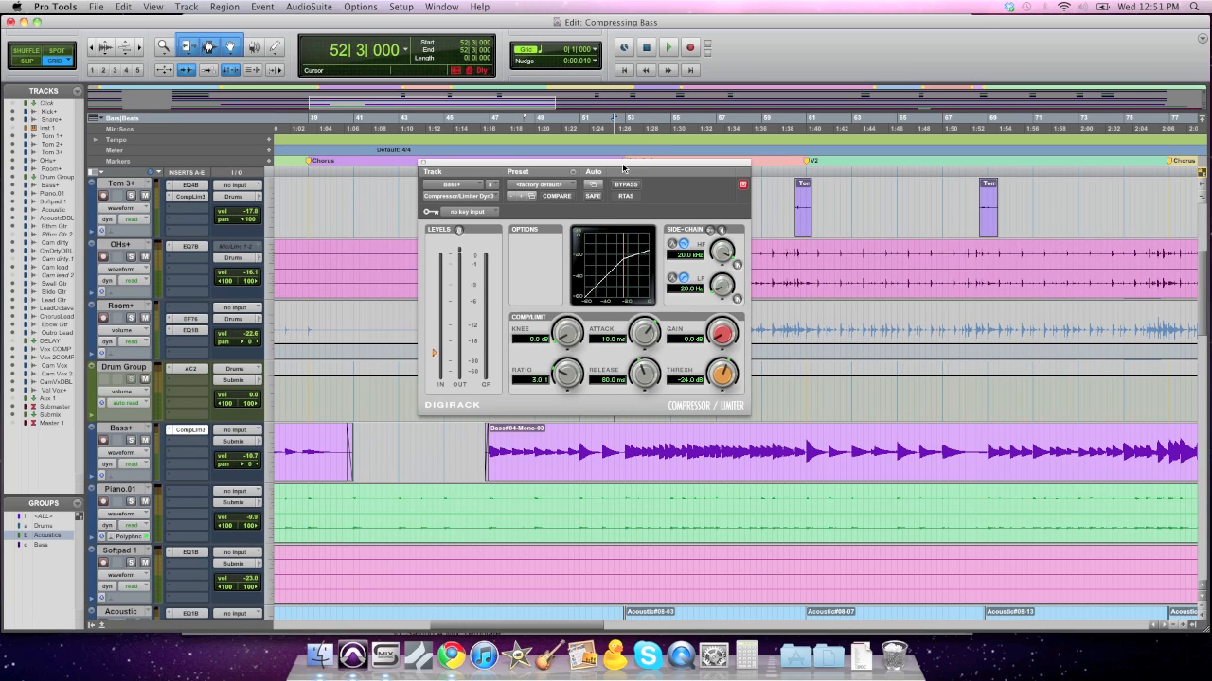
- Load the Bass Guitar factory preset in the Bass+ compressor
left_click(555, 185)
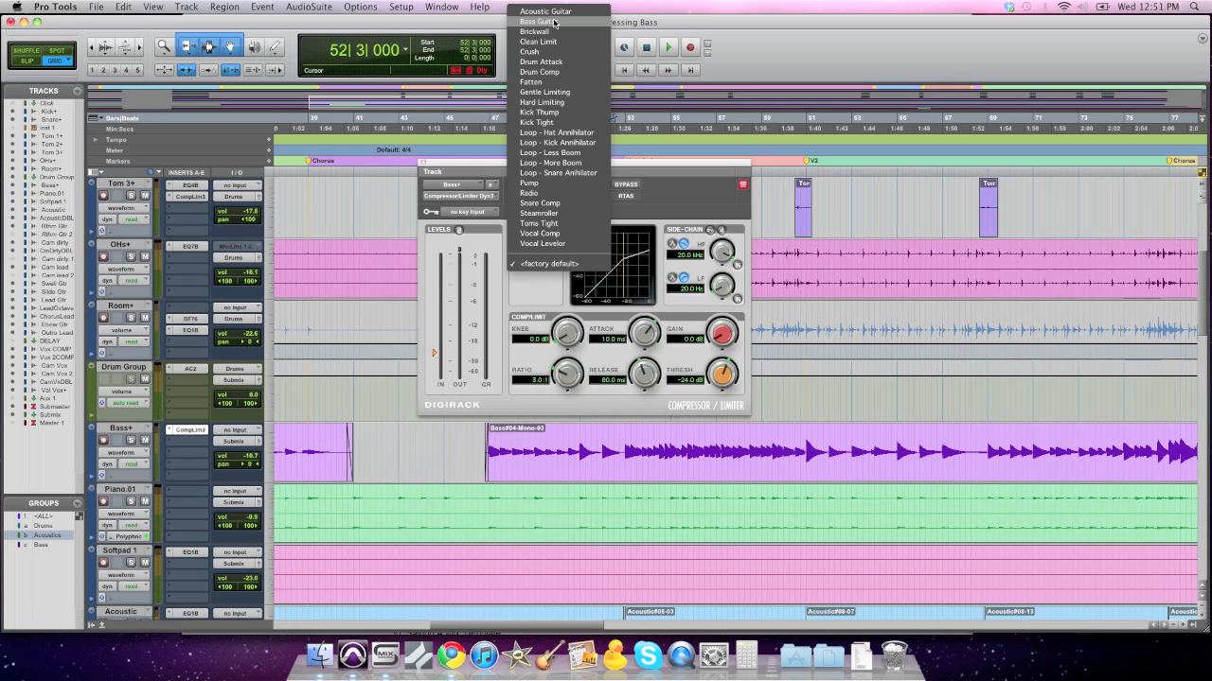
left_click(554, 21)
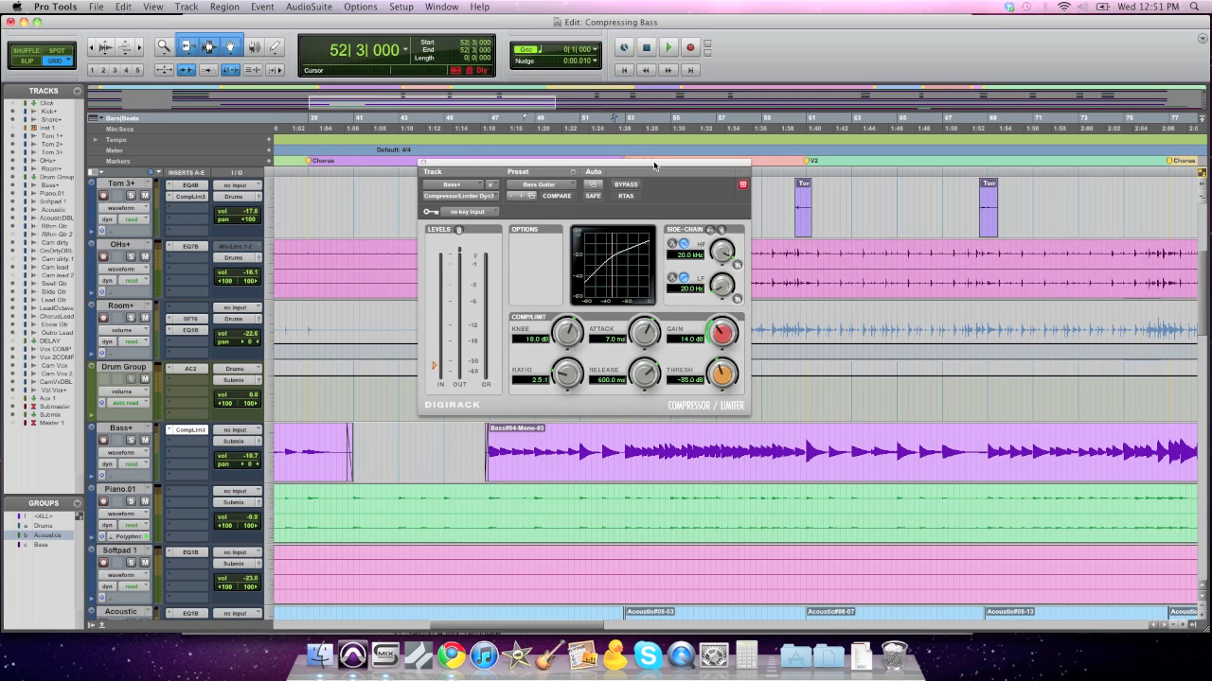
left_click_drag(653, 165, 680, 164)
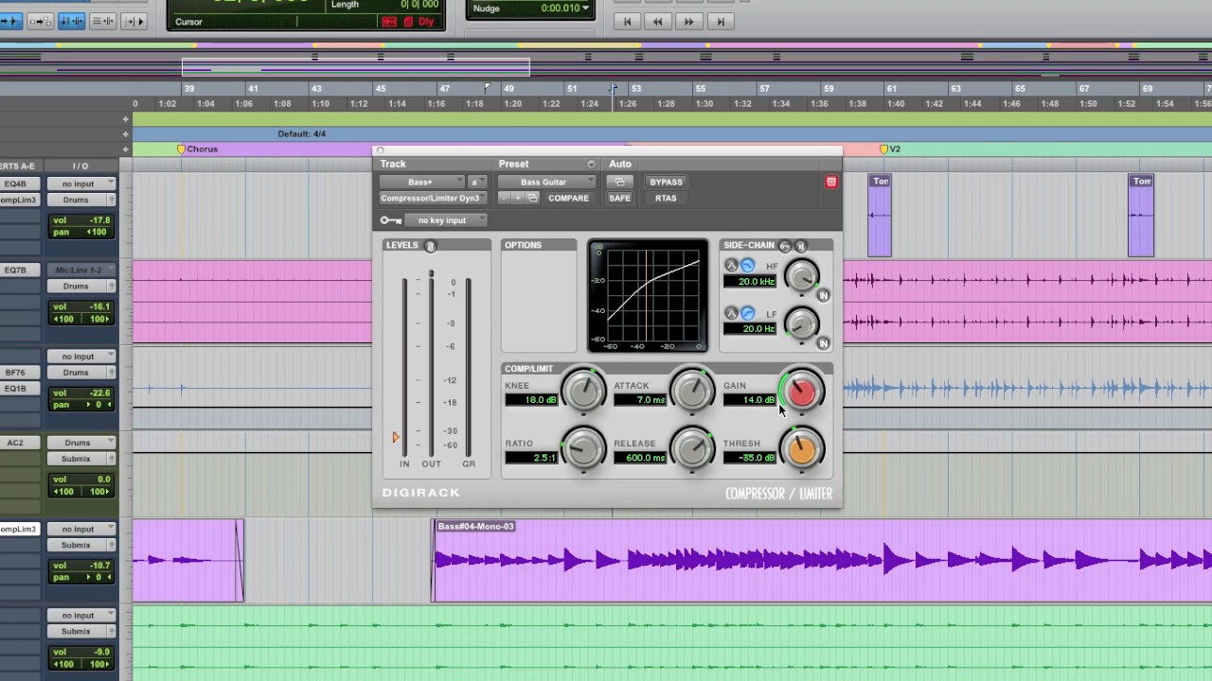
- Set the compressor's threshold to -22.7 dB and its gain to 8.8 dB while the bass plays
key("space")
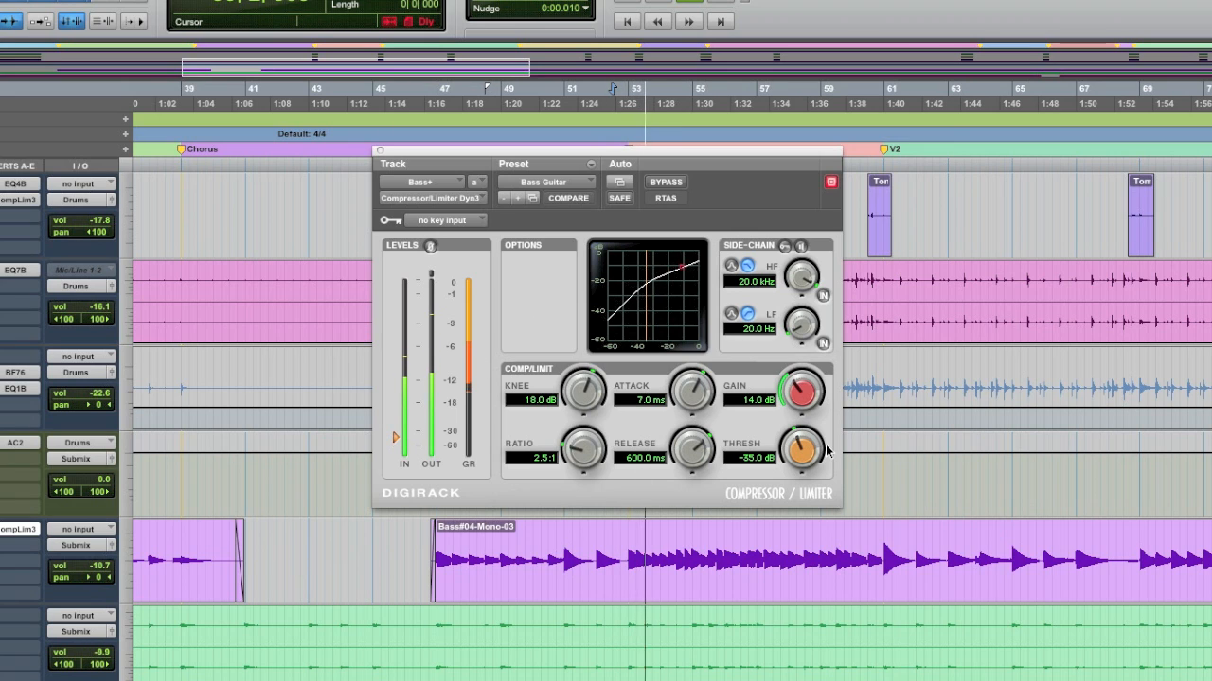
left_click_drag(826, 453, 793, 410)
left_click(430, 275)
left_click_drag(797, 371, 799, 388)
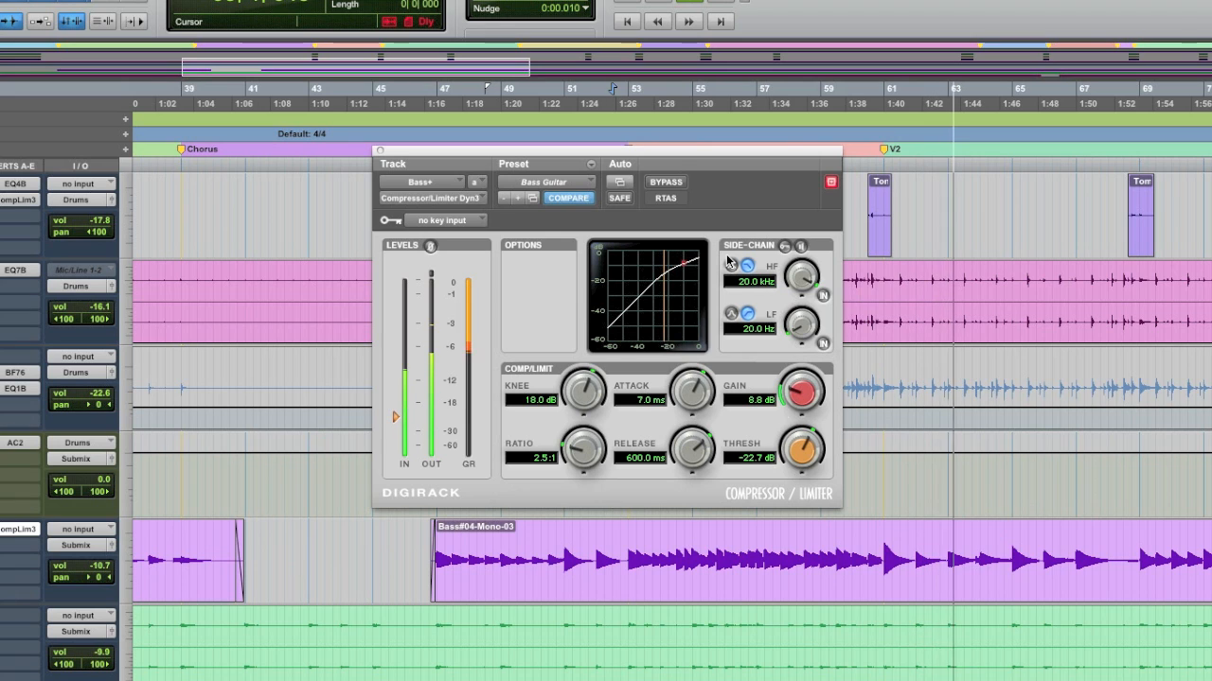
key("space")
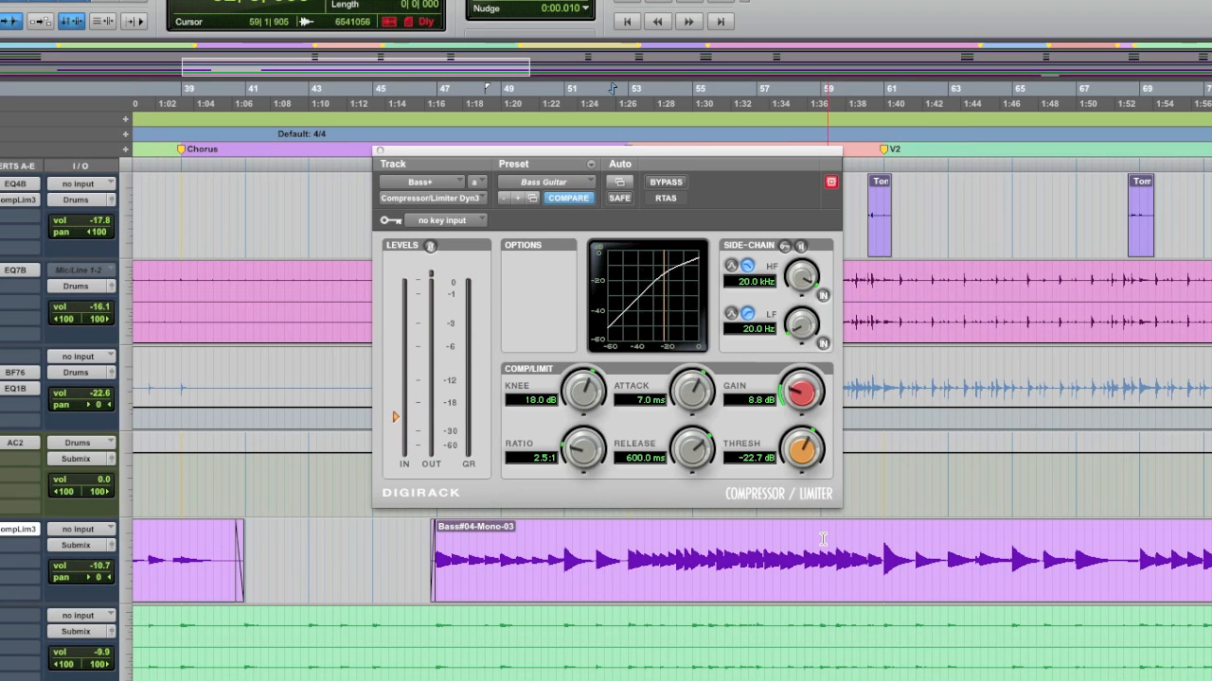
- Play the bass from about bar 57, switching the compressor bypass on and off to compare the sound
left_click(756, 537)
key("space")
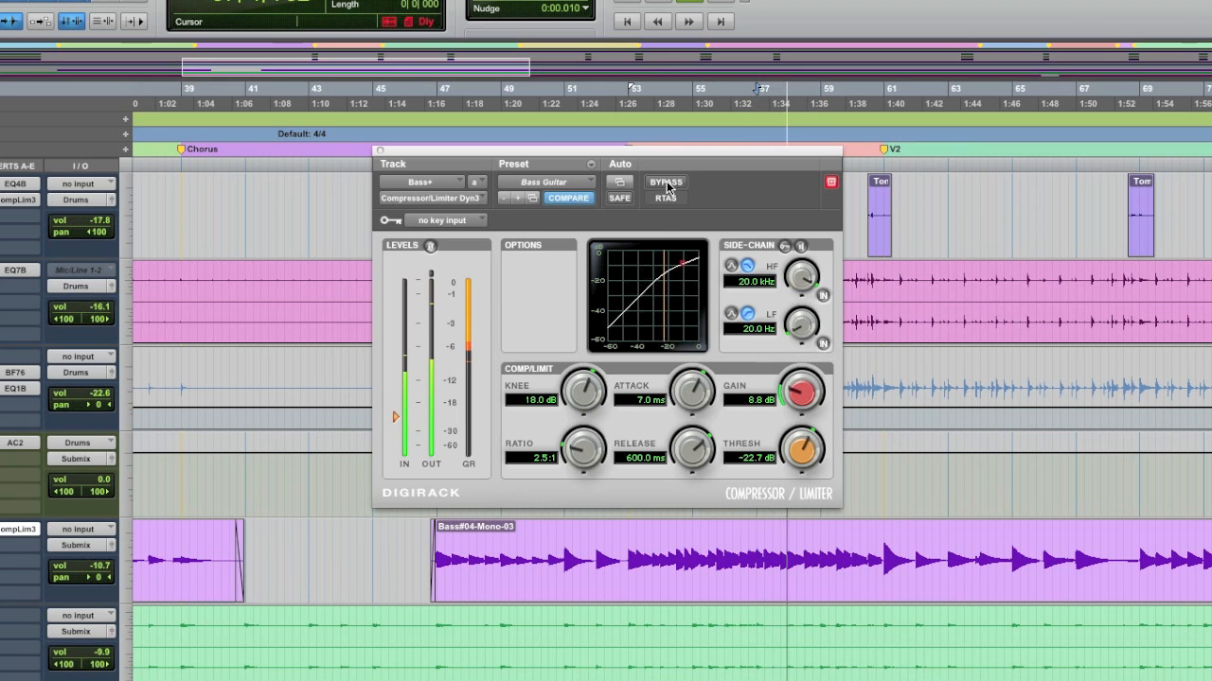
left_click(667, 183)
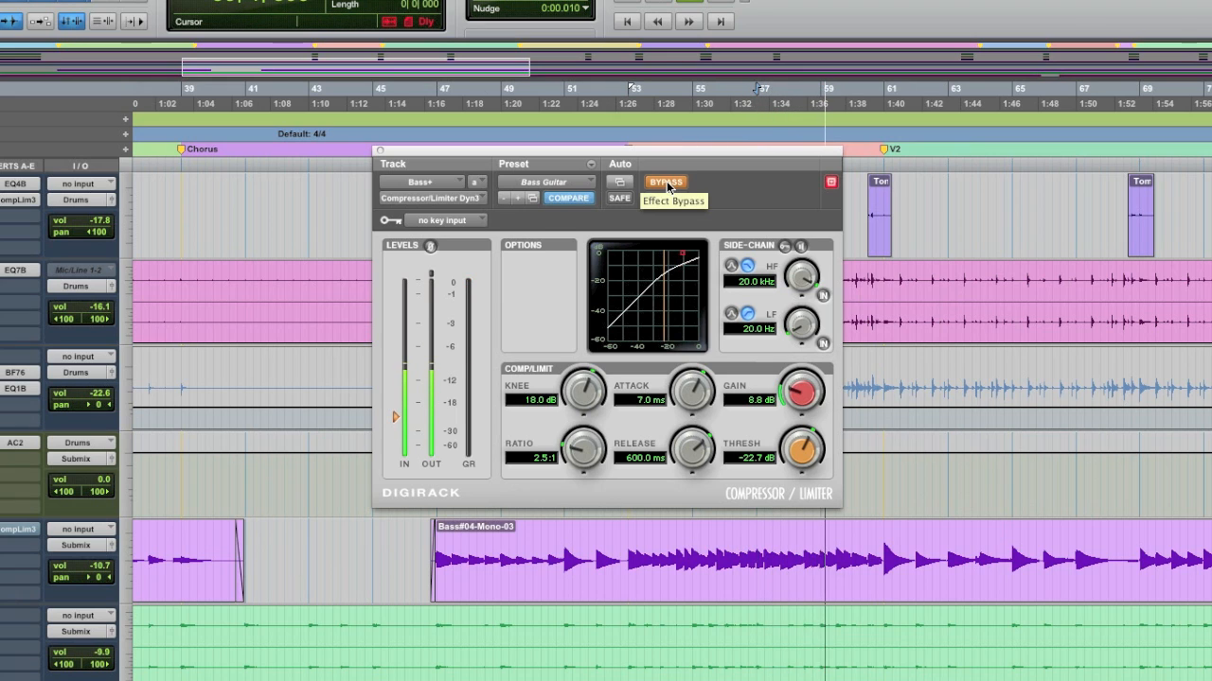
left_click(666, 183)
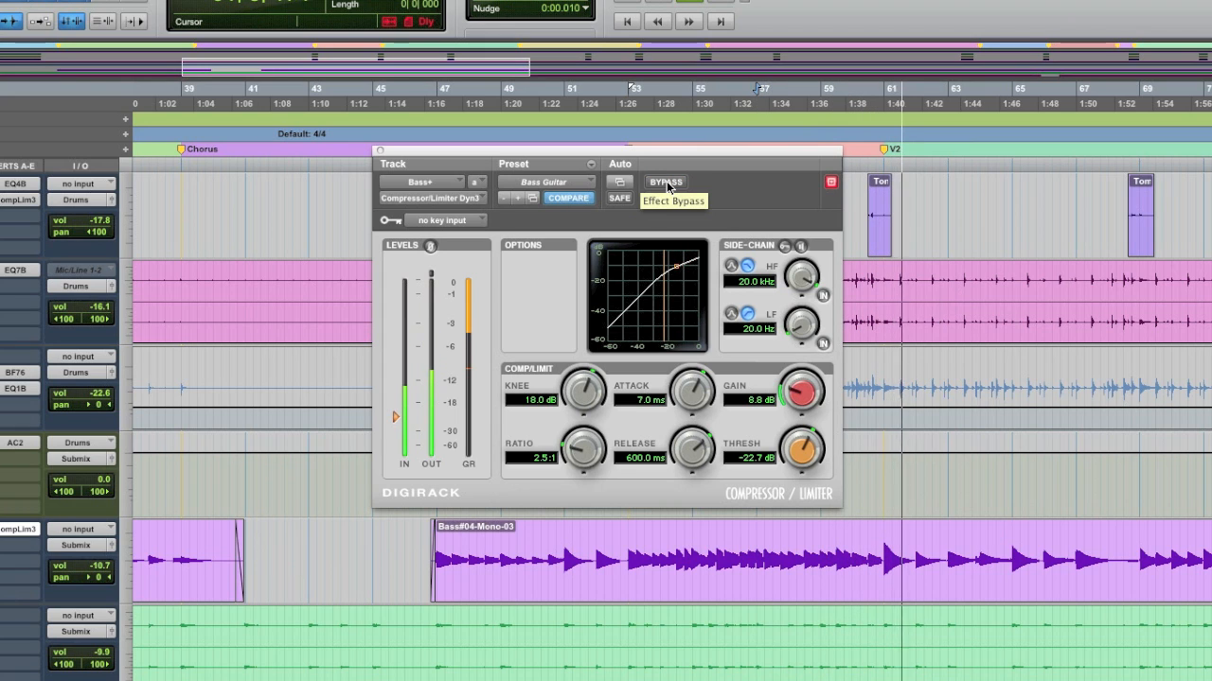
key("space")
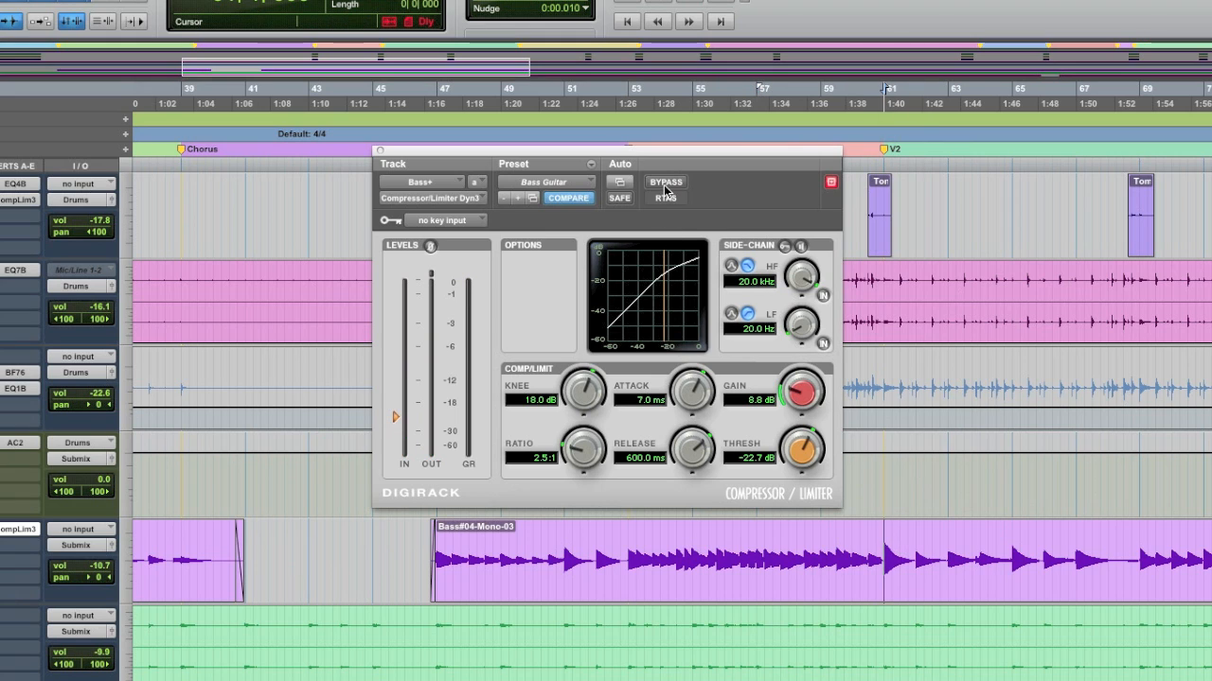
- Bypass the compressor and listen to the uncompressed bass from bar 61
left_click(665, 186)
key("space")
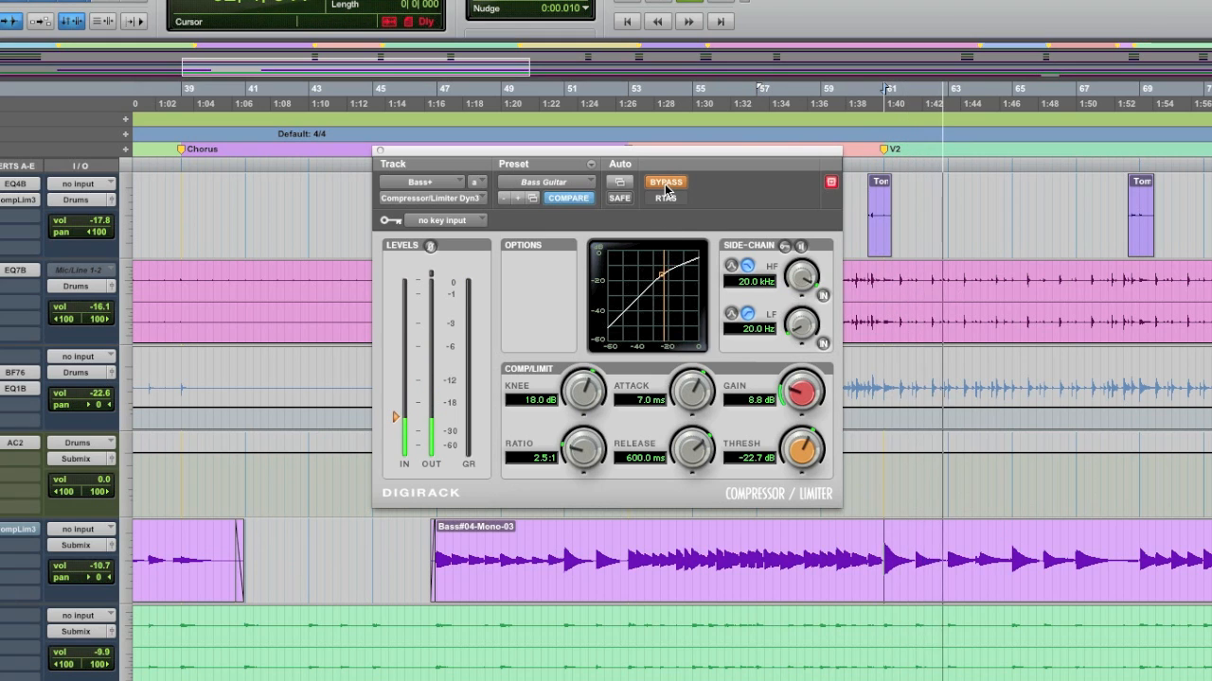
key("space")
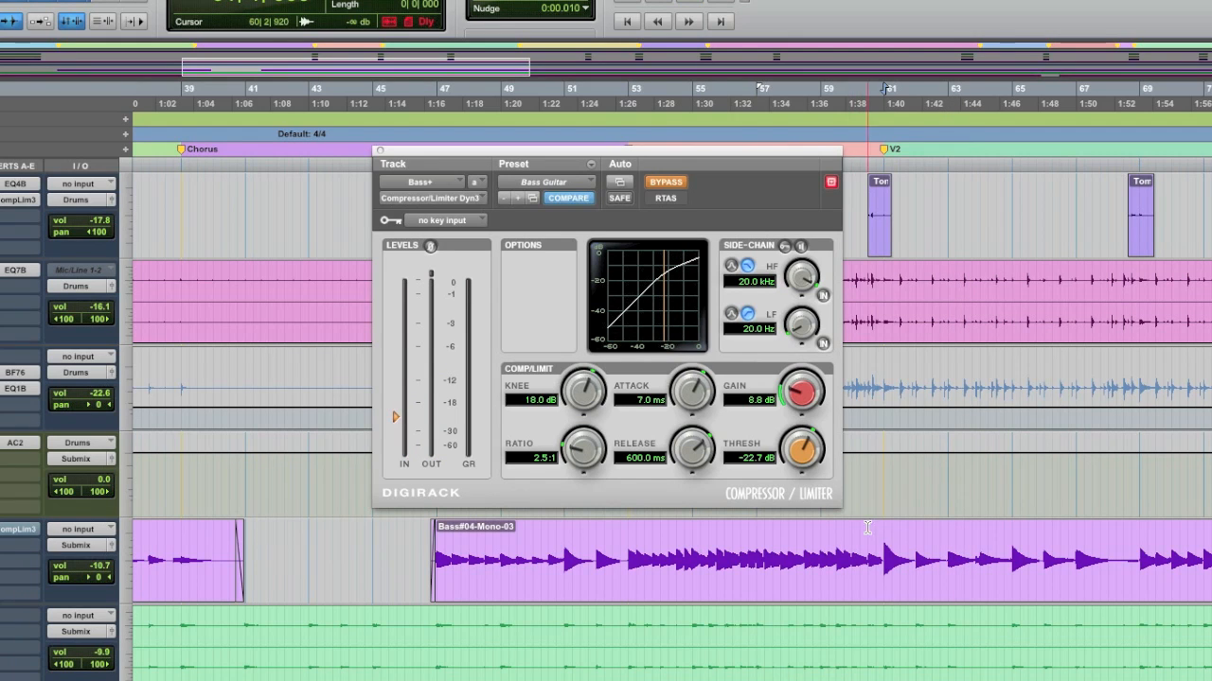
- Move the compressor window clear of the Bass+ waveform and replay the bypassed bass note at bar 61
left_click_drag(874, 544, 1004, 538)
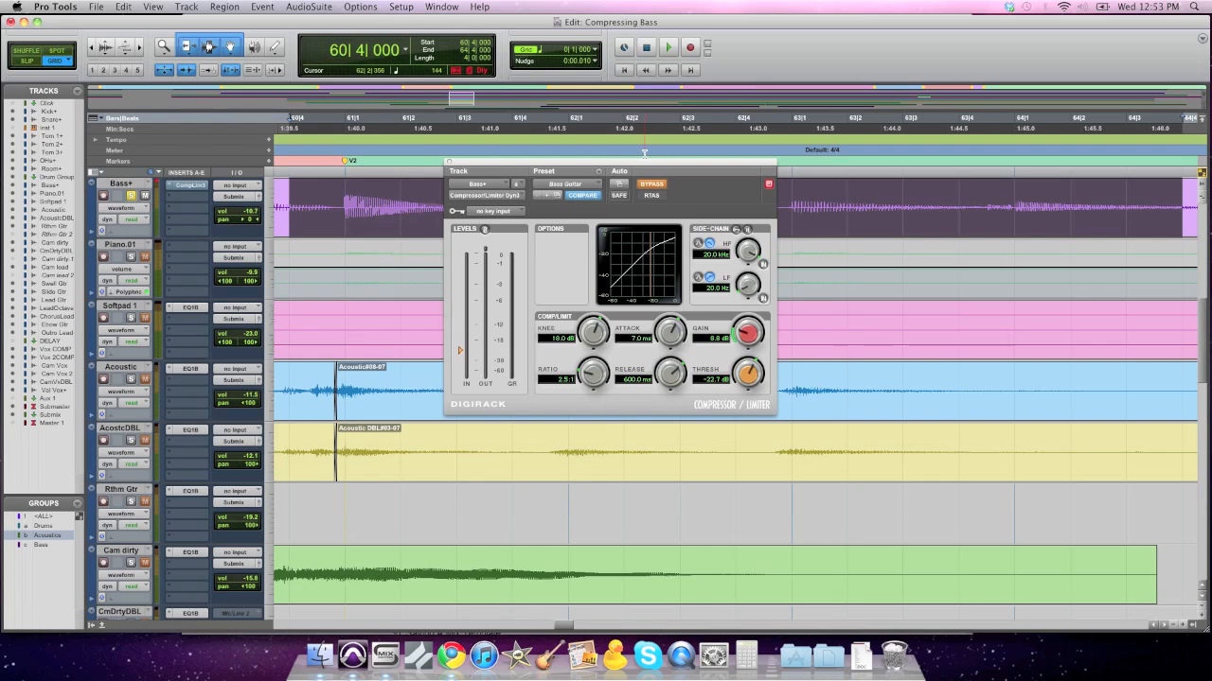
left_click_drag(655, 168, 665, 285)
left_click(344, 188)
key("space")
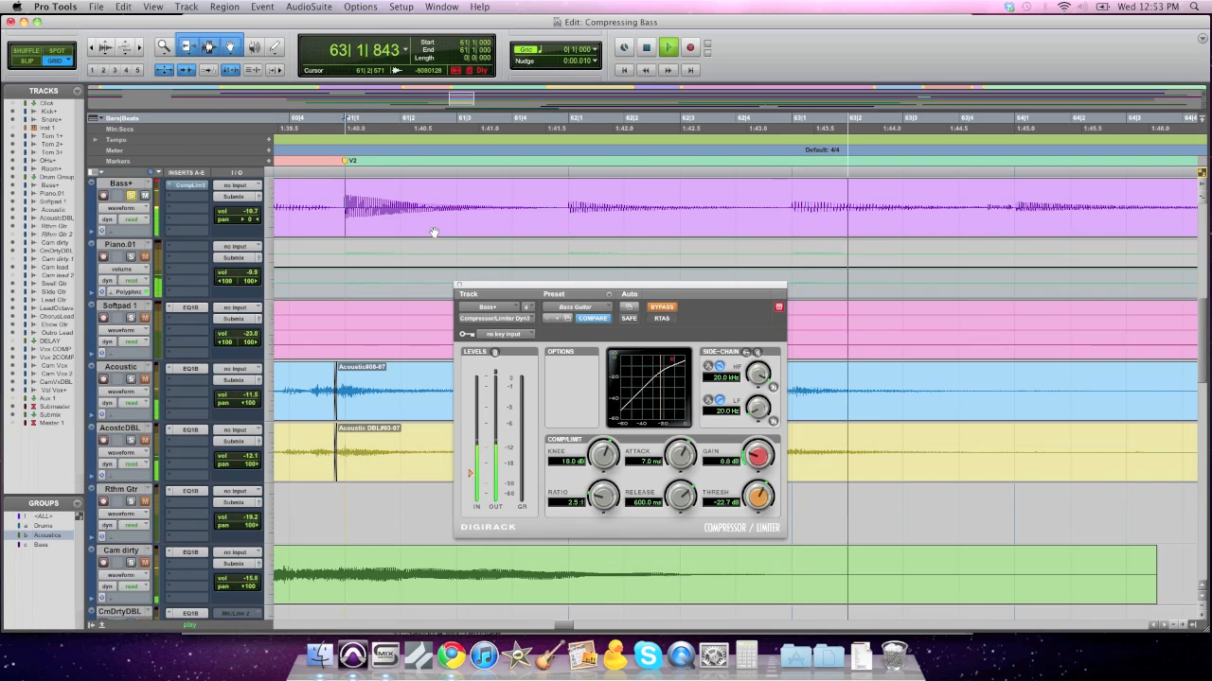
key("space")
- Listen to the same bass passage from bar 61 with the compressor active
key("super+bracketleft")
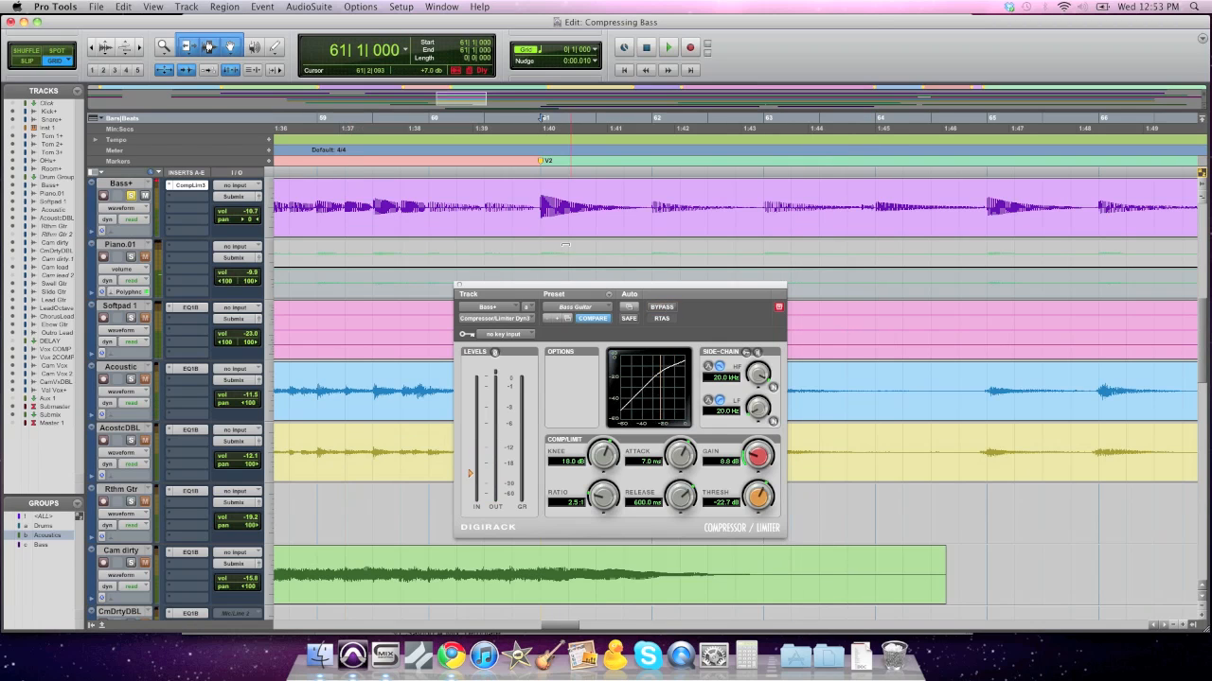
key("space")
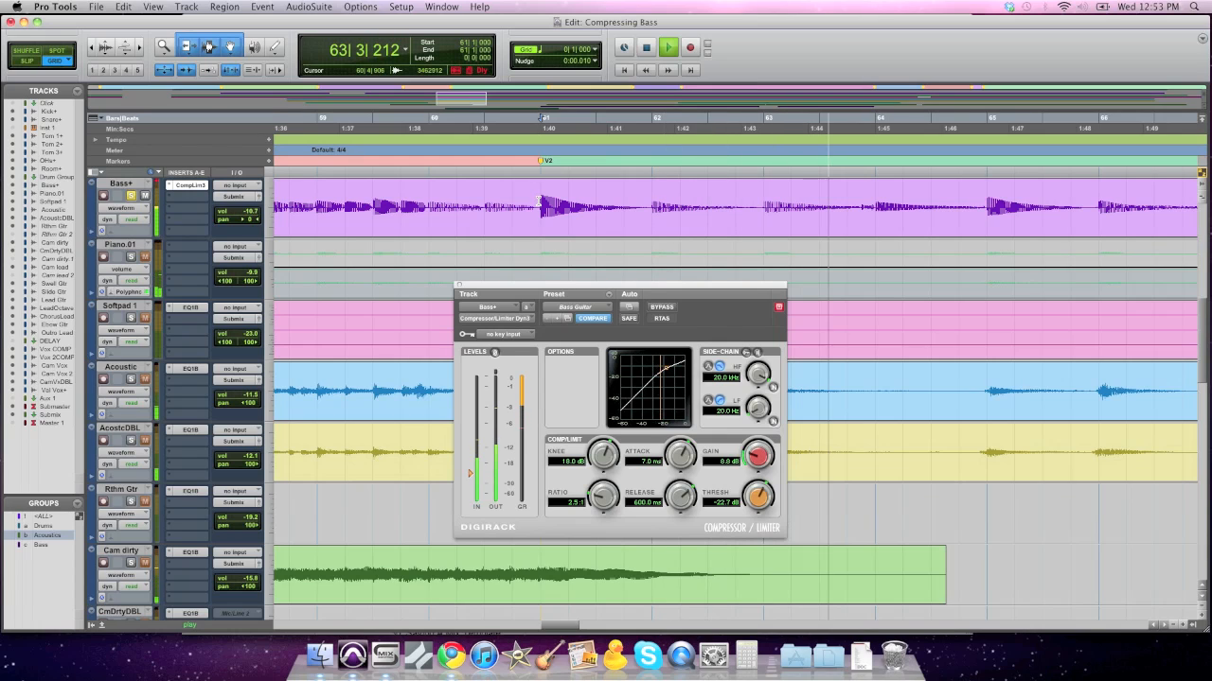
key("space")
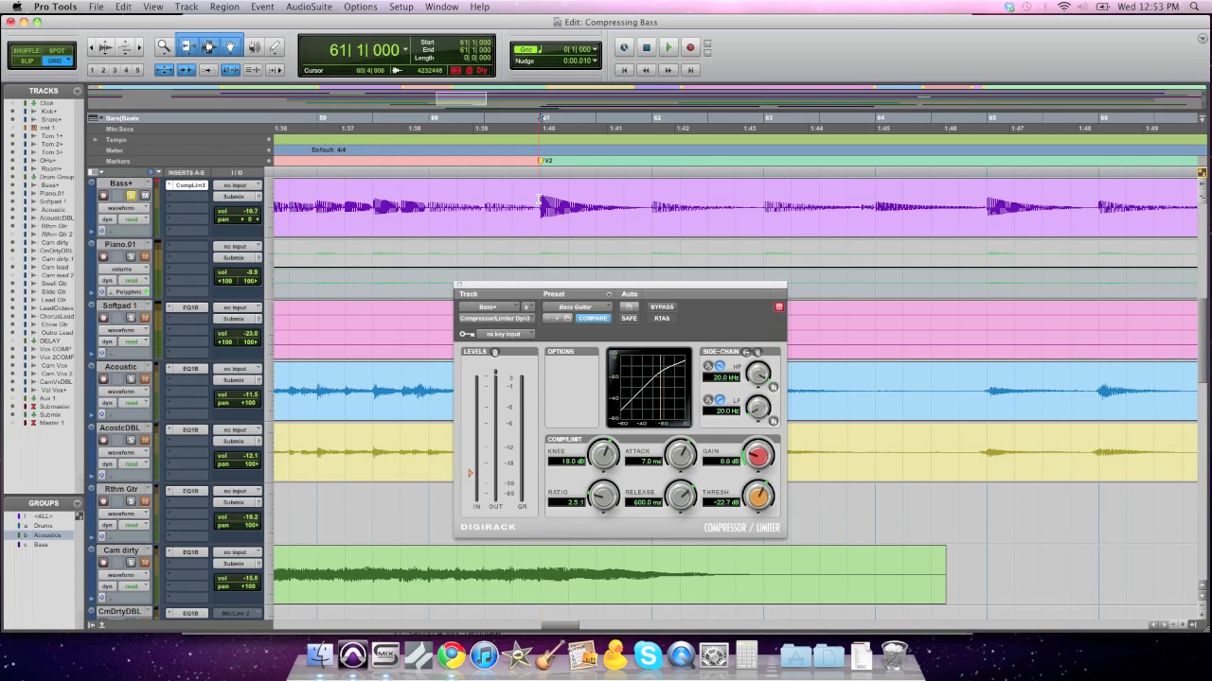
- Take the Bass+ track out of solo and play the full mix from bar 57
left_click(132, 196)
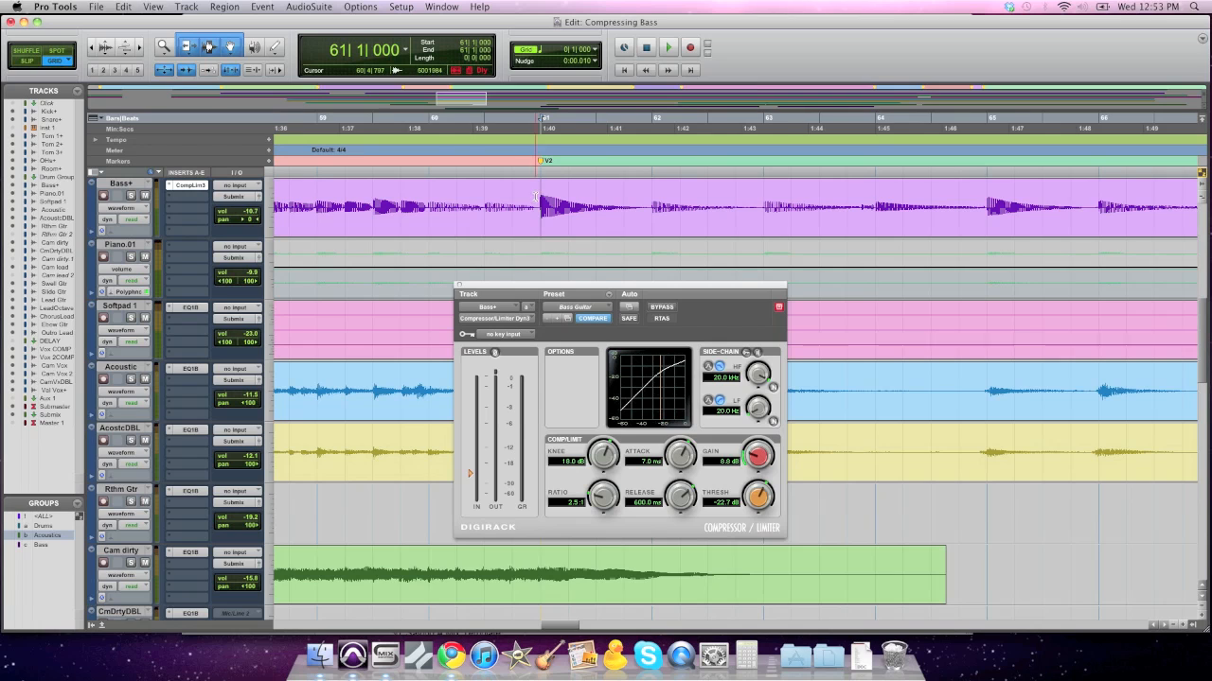
key("r")
key("r")
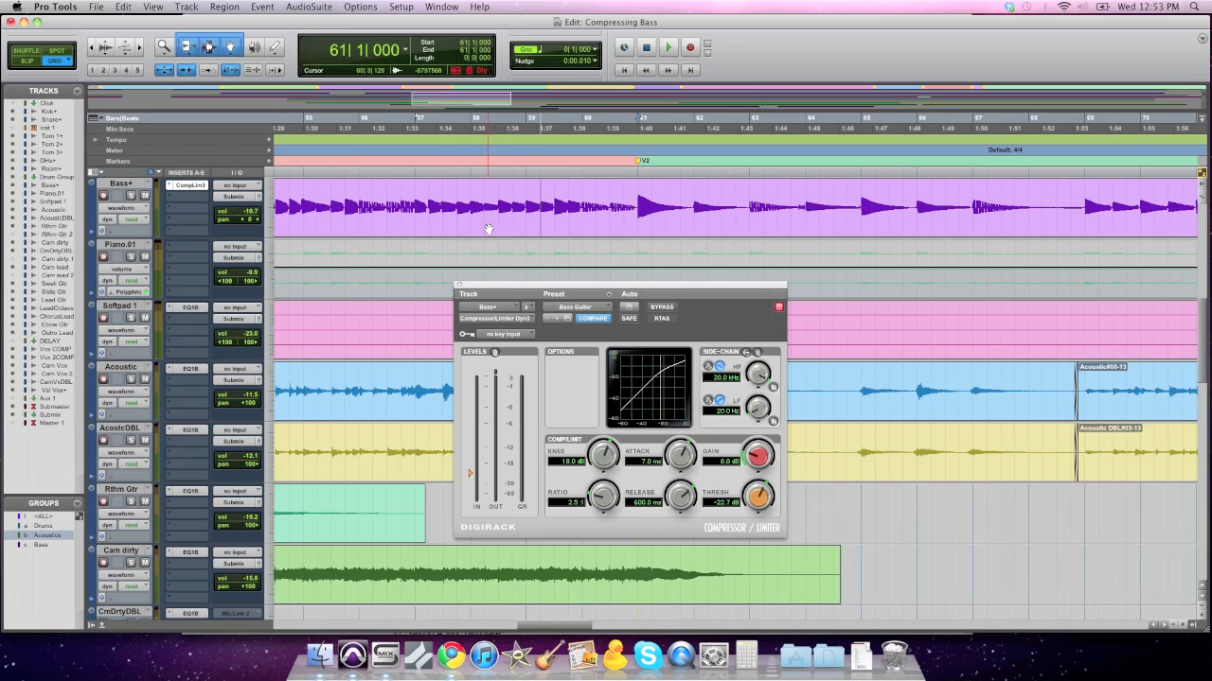
left_click(576, 196)
key("space")
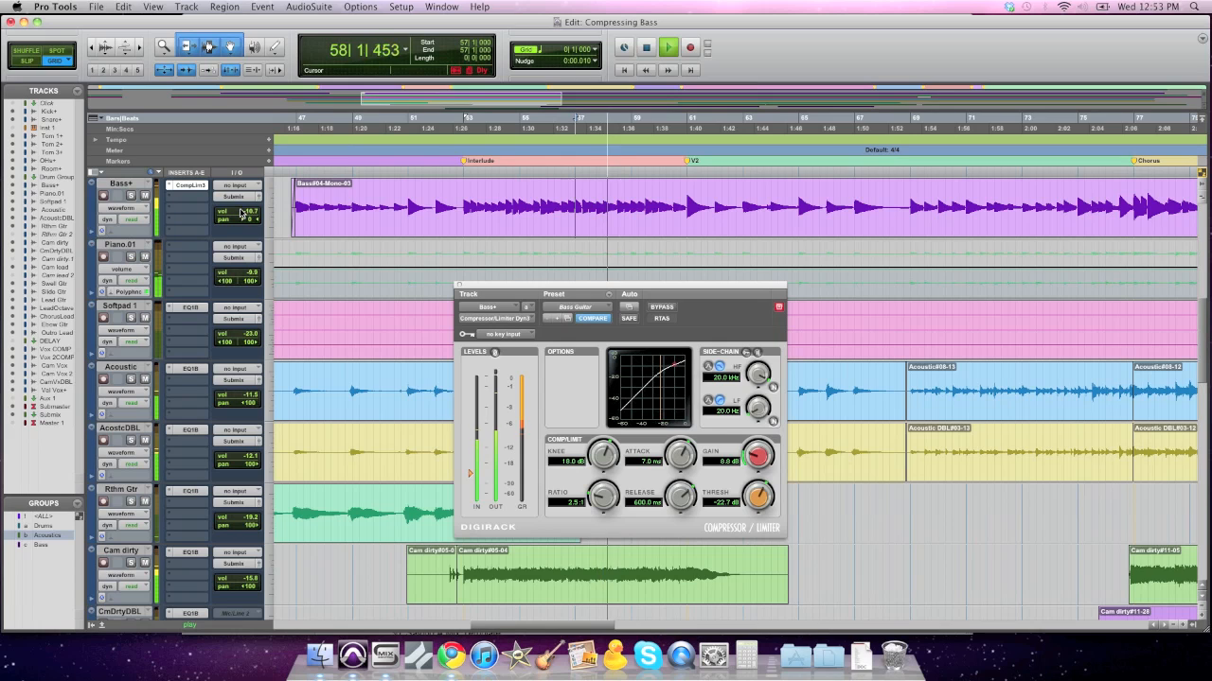
- Compare the bass in the full mix with the compressor bypassed and active, and stop playback
left_click(662, 308)
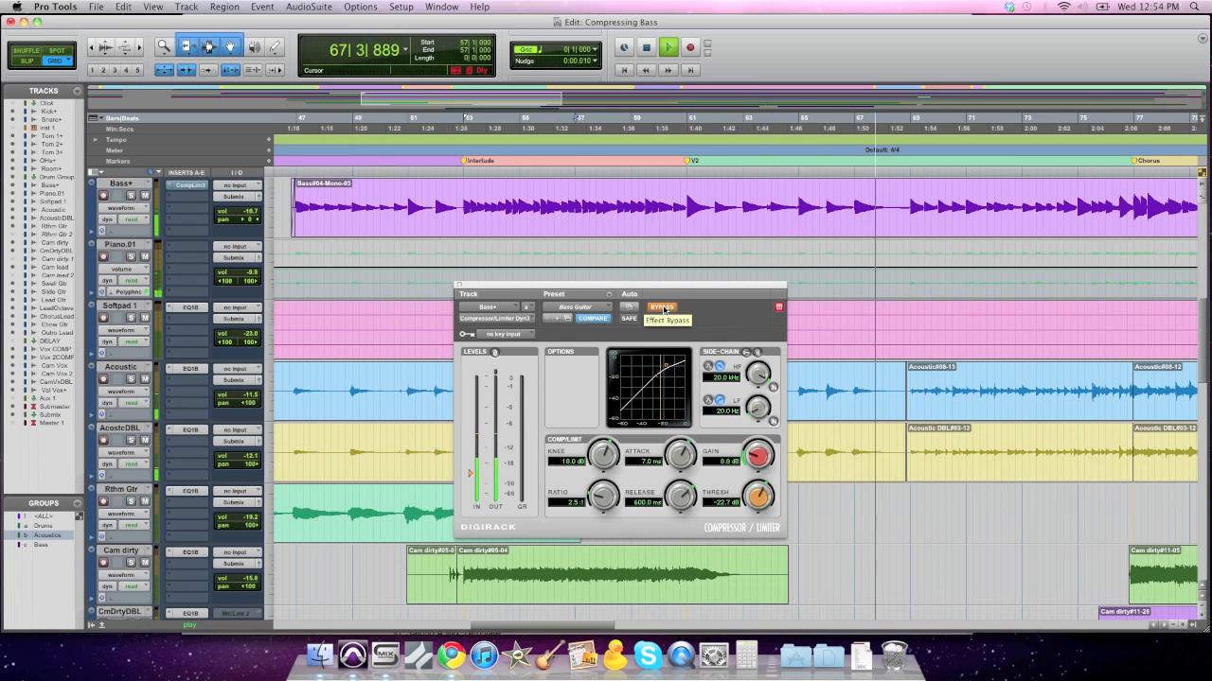
left_click(663, 308)
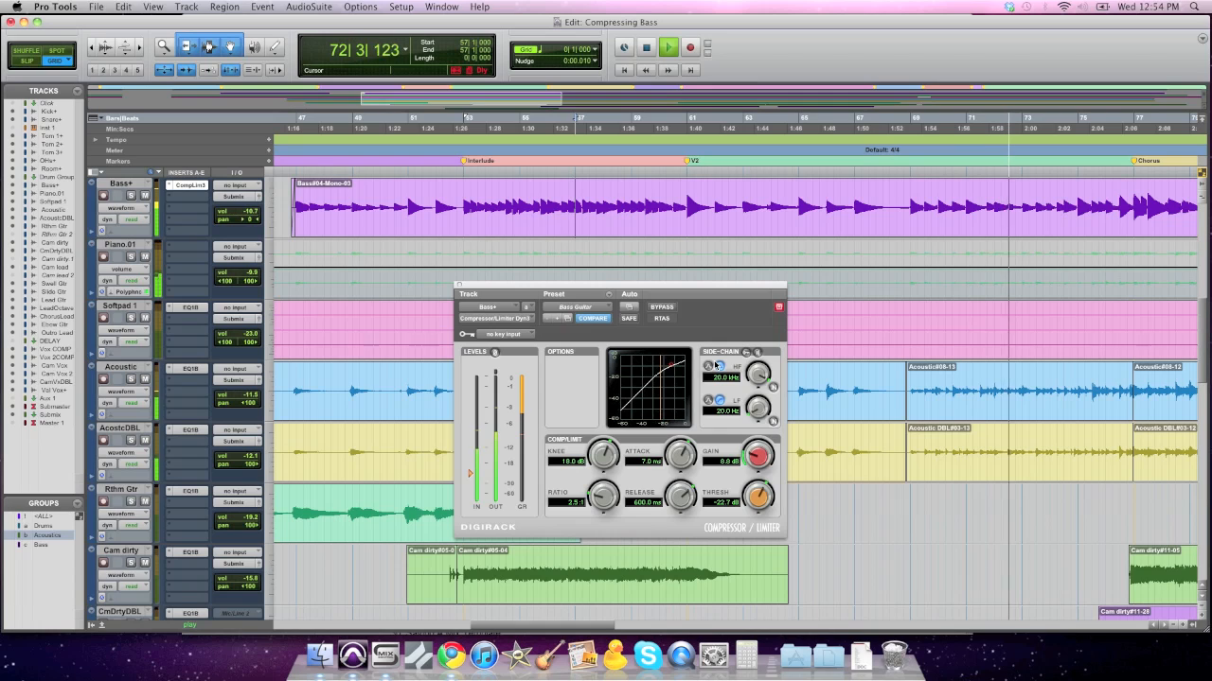
key("space")
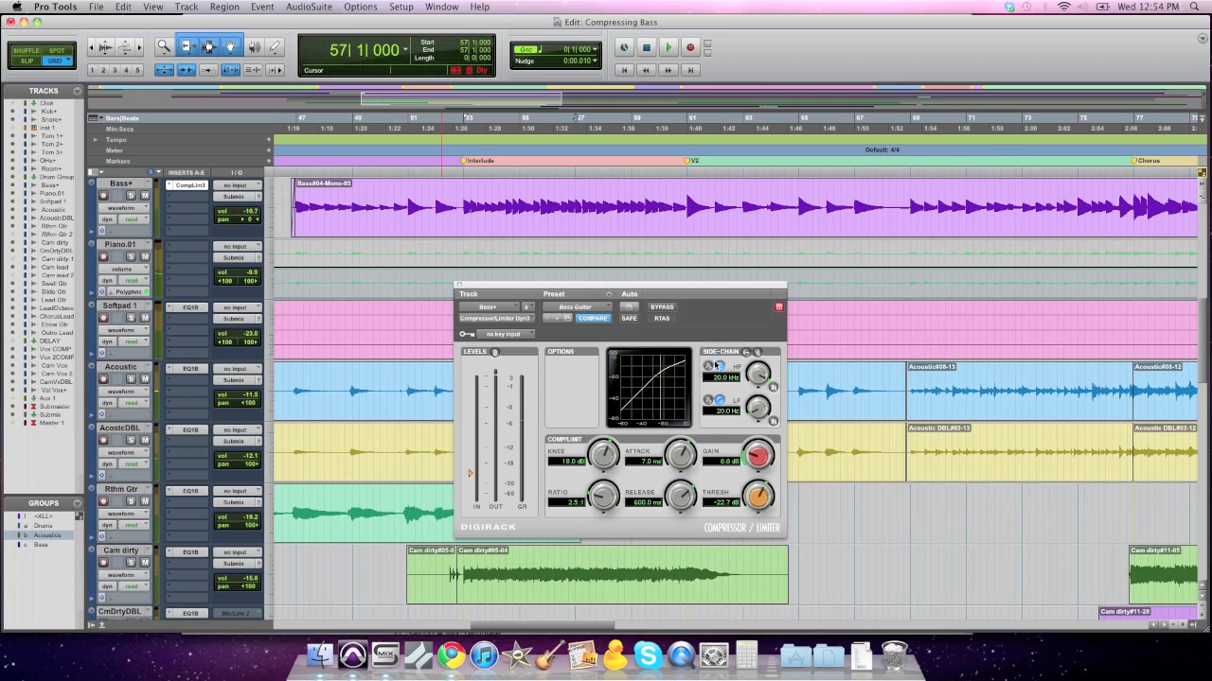